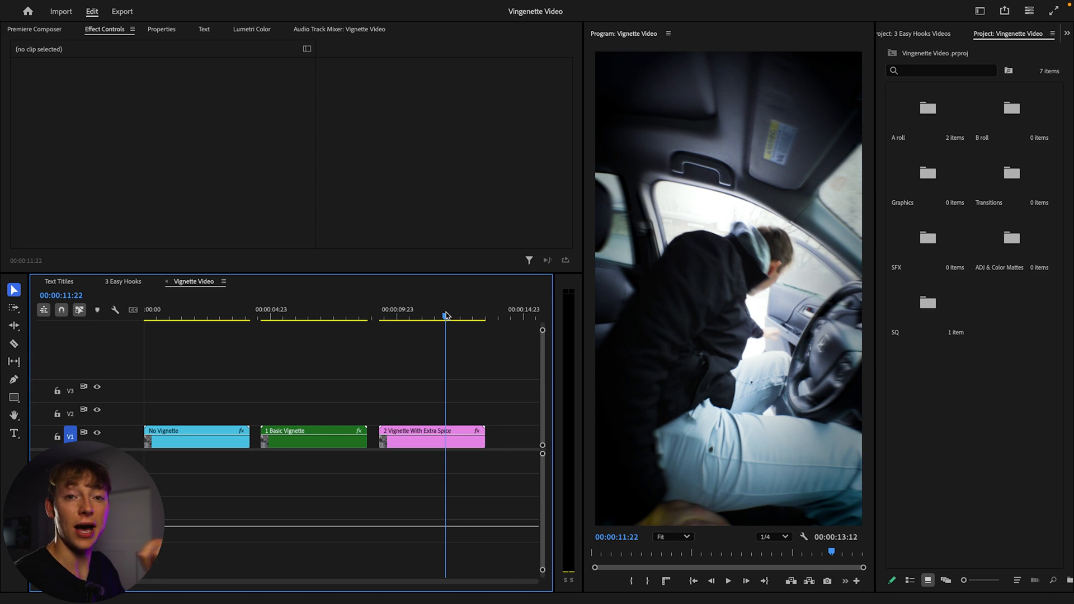
Select the No Vignette clip at about 3 seconds and review its applied effects.
drag(446, 315, 228, 370)
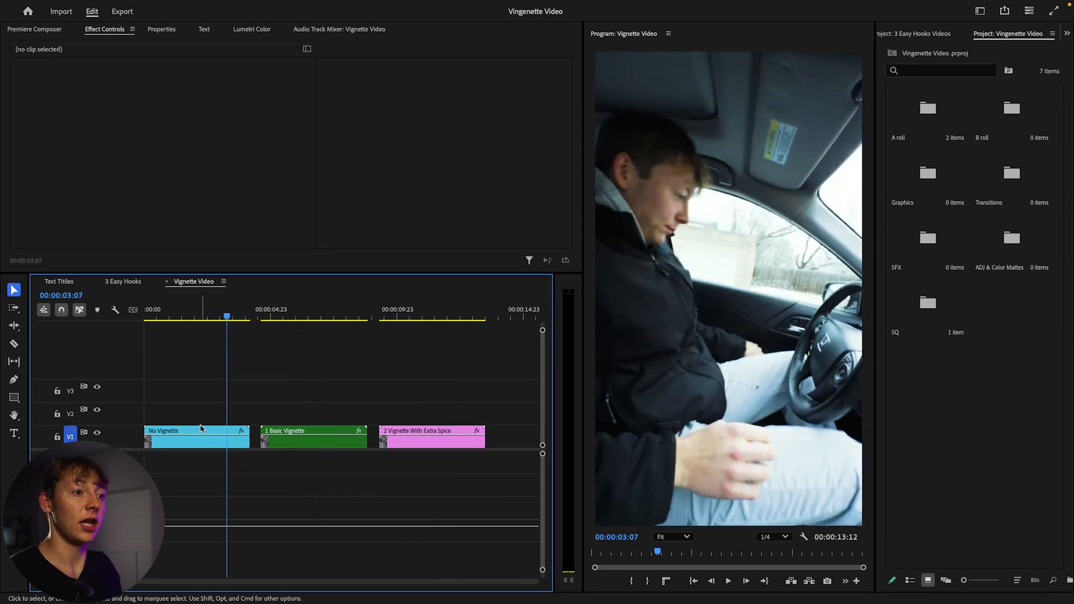
click(203, 431)
click(112, 193)
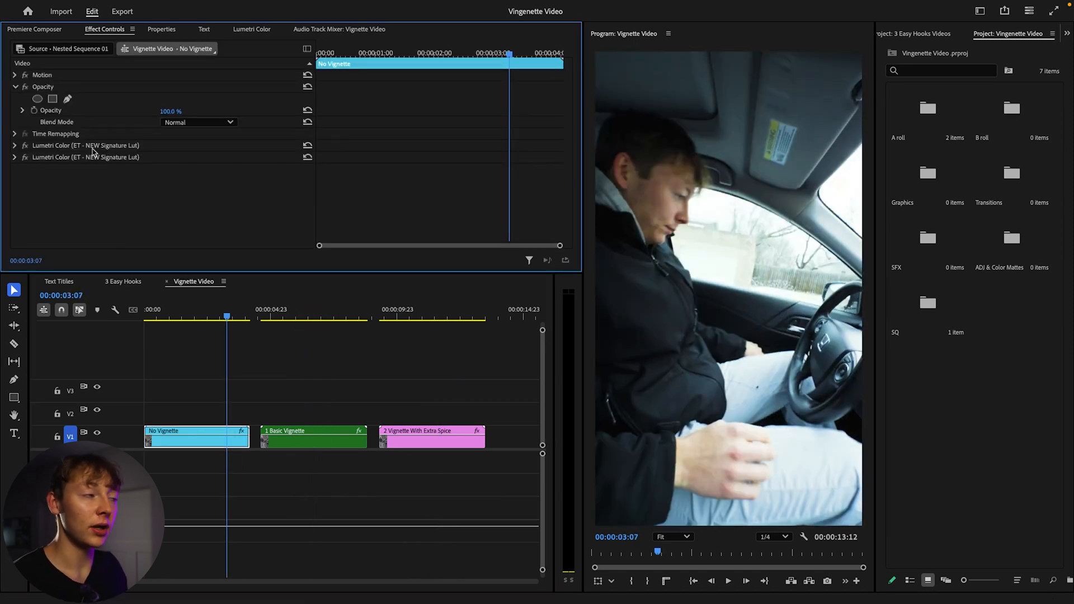
click(37, 157)
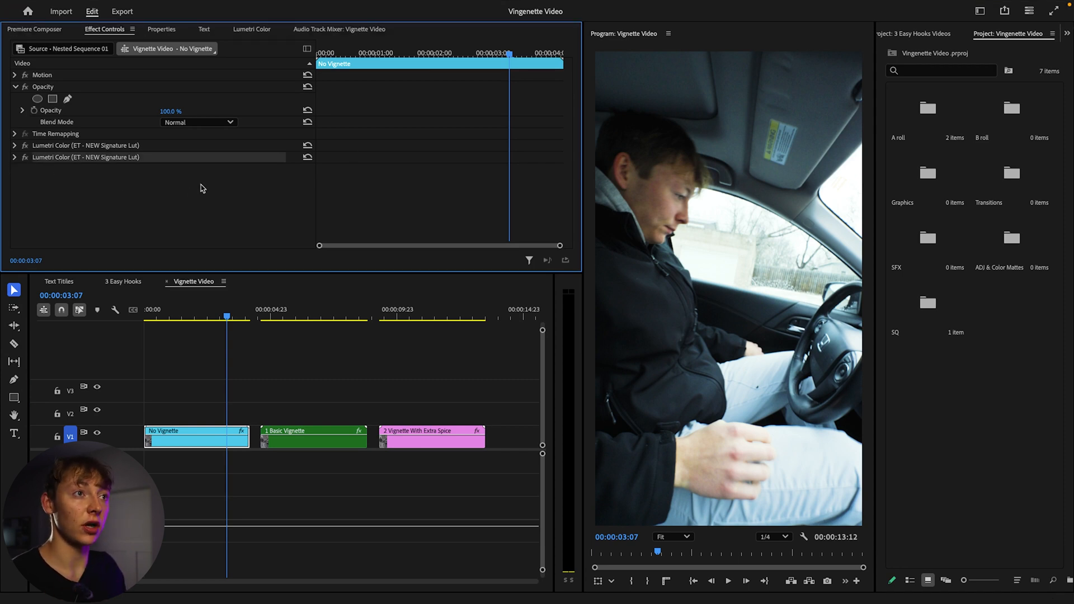
Open the Lumetri Color panel and scroll to its Vignette section.
click(363, 6)
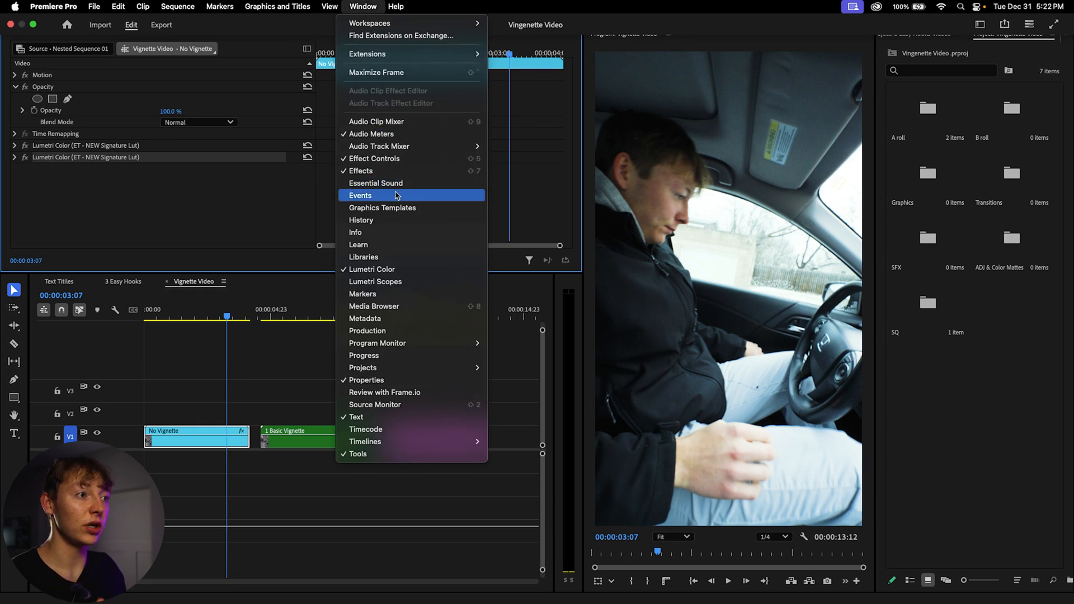
click(376, 270)
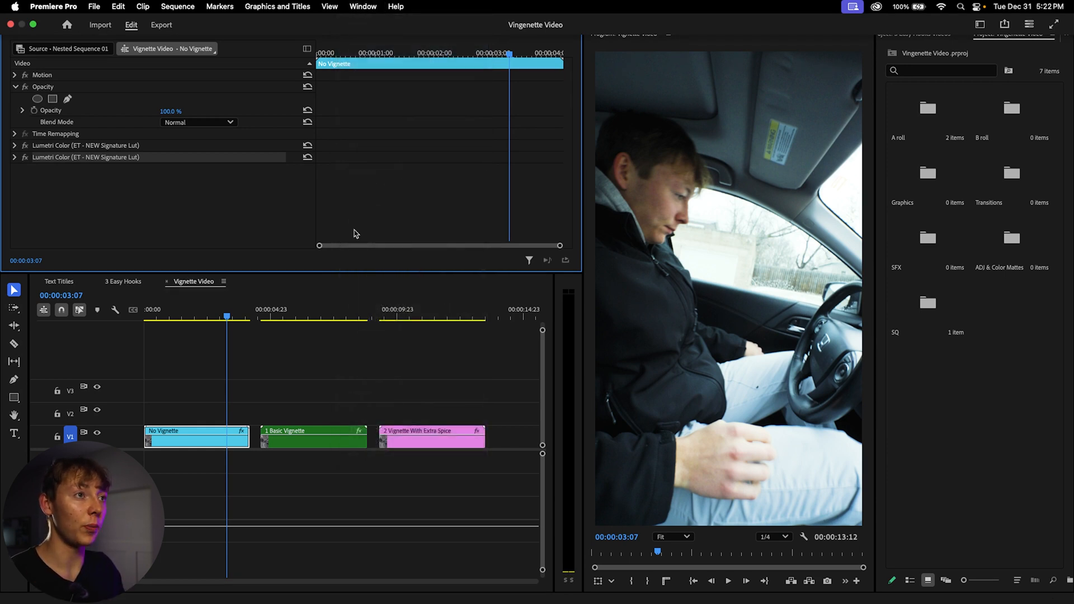
scroll(263, 118, down, 10)
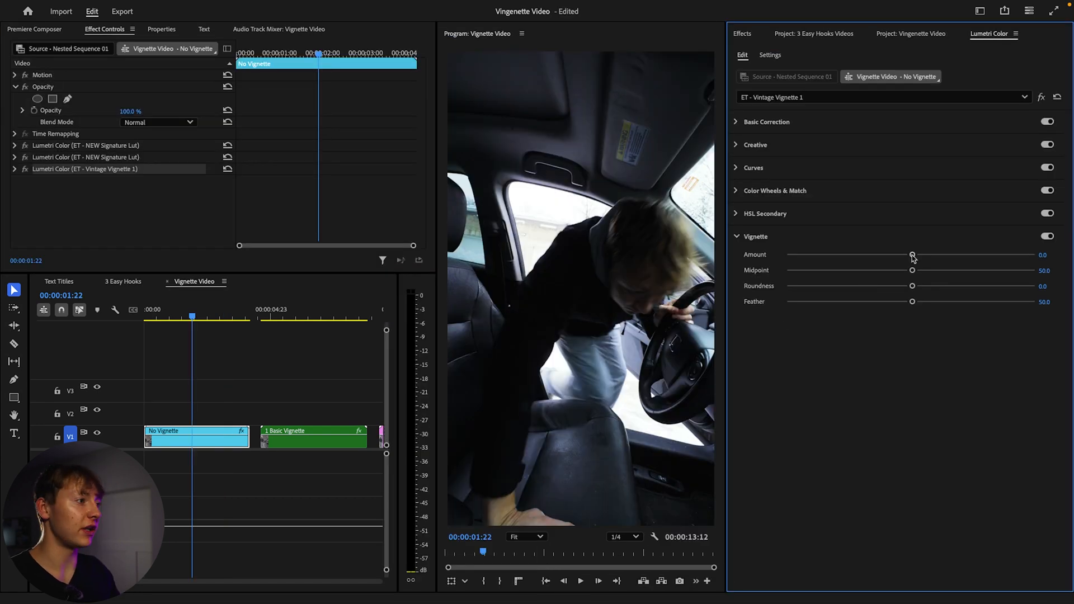
drag(912, 256, 787, 256)
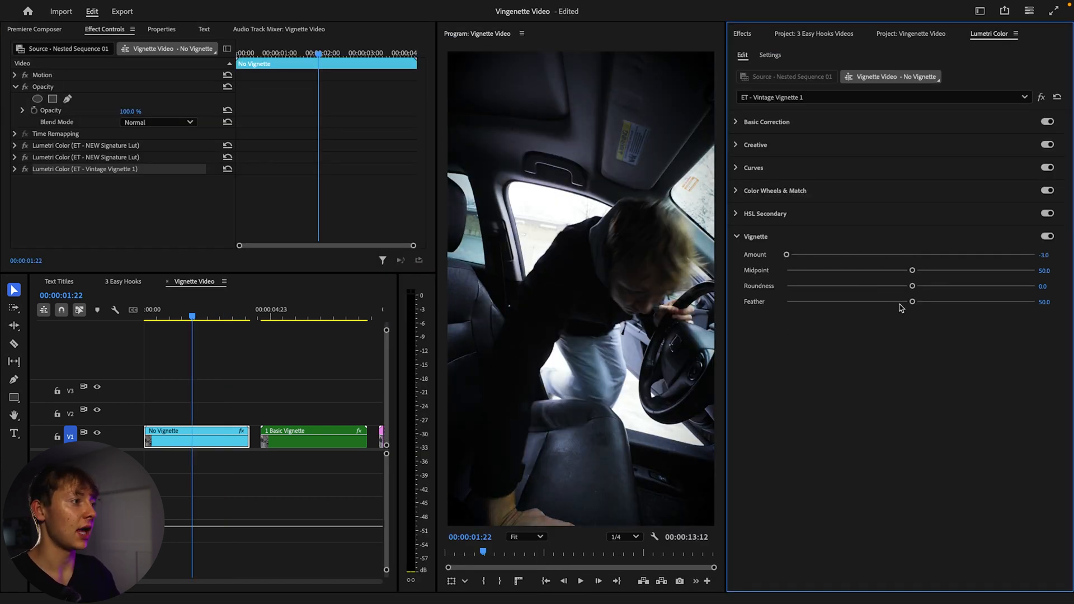
Set the vignette roundness to 100 and feather to about 39.6.
drag(913, 287, 1046, 285)
drag(912, 303, 884, 303)
drag(212, 320, 185, 320)
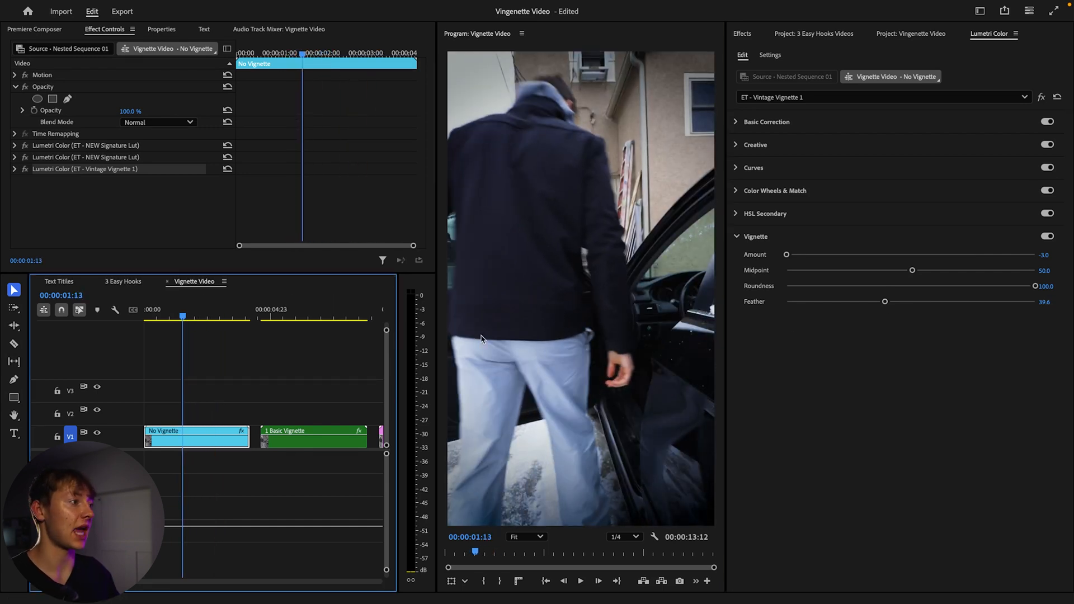
Adjust the vignette to midpoint 47.4, roundness 69.4 and feather 32.8.
mouse_move(912, 270)
mouse_down()
mouse_move(872, 271)
mouse_move(913, 271)
mouse_move(905, 270)
mouse_up()
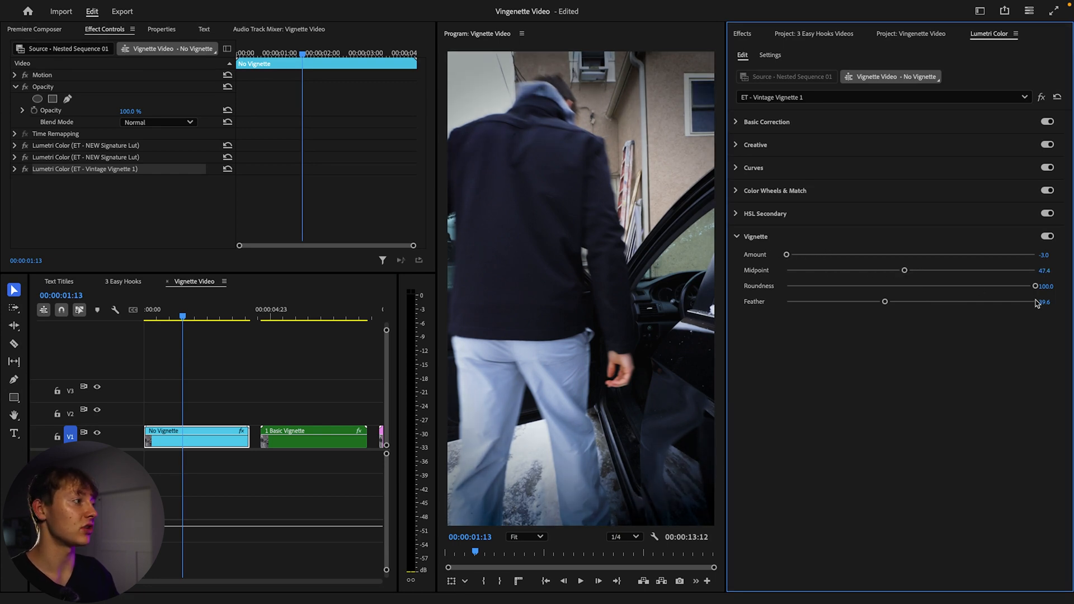
drag(1034, 286, 997, 285)
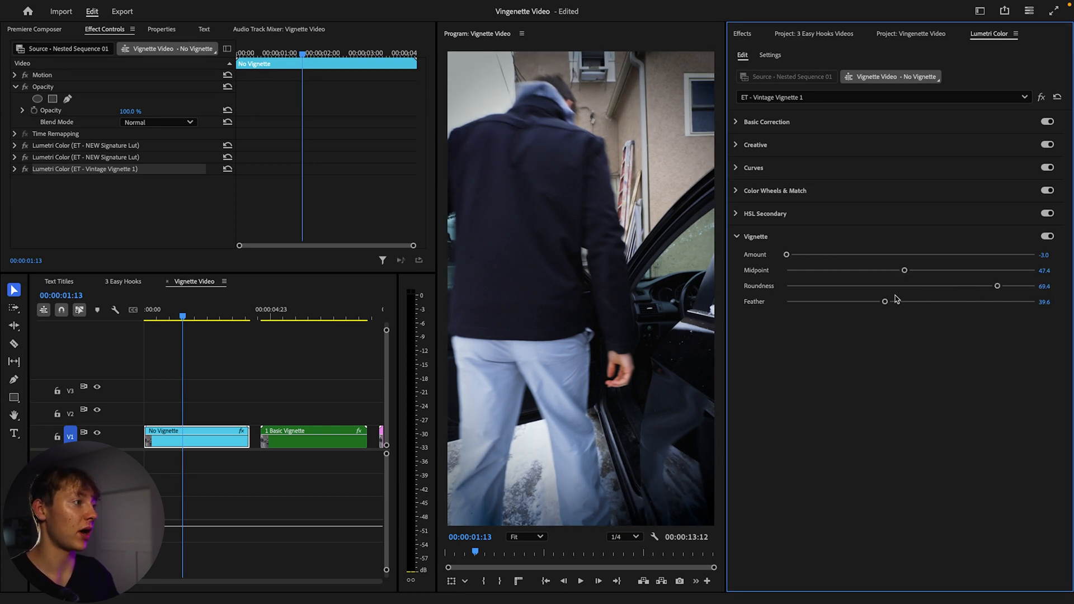
mouse_move(884, 301)
mouse_down()
mouse_move(783, 302)
mouse_move(867, 302)
mouse_up()
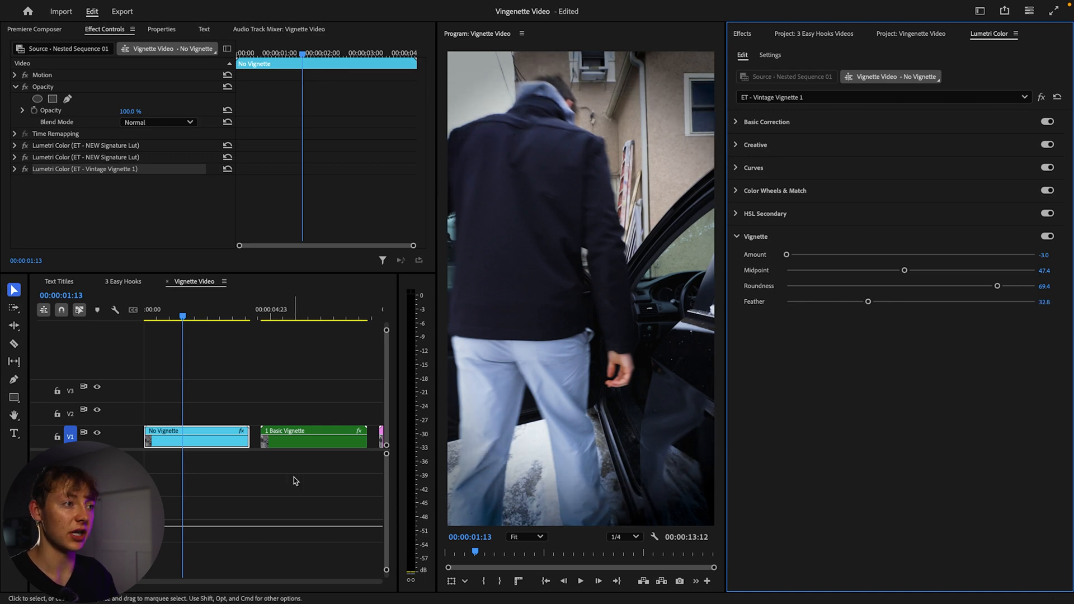
Play through the sequence and compare the Vignette With Extra Spice clip's settings, then reselect the No Vignette clip.
drag(237, 313, 342, 317)
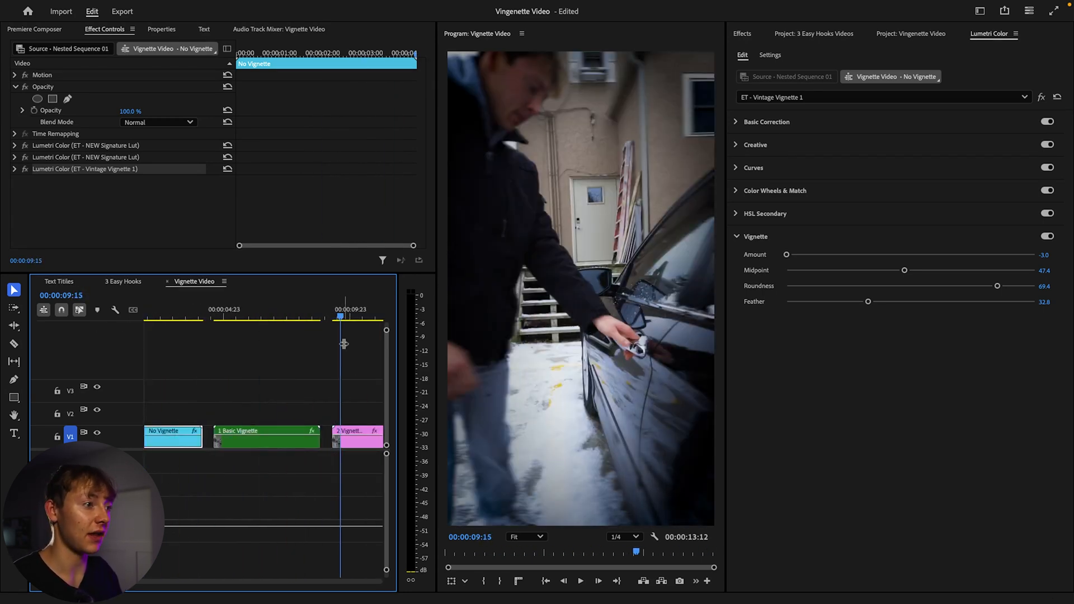
scroll(313, 330, right, 3)
scroll(297, 329, right, 1)
scroll(299, 329, right, 1)
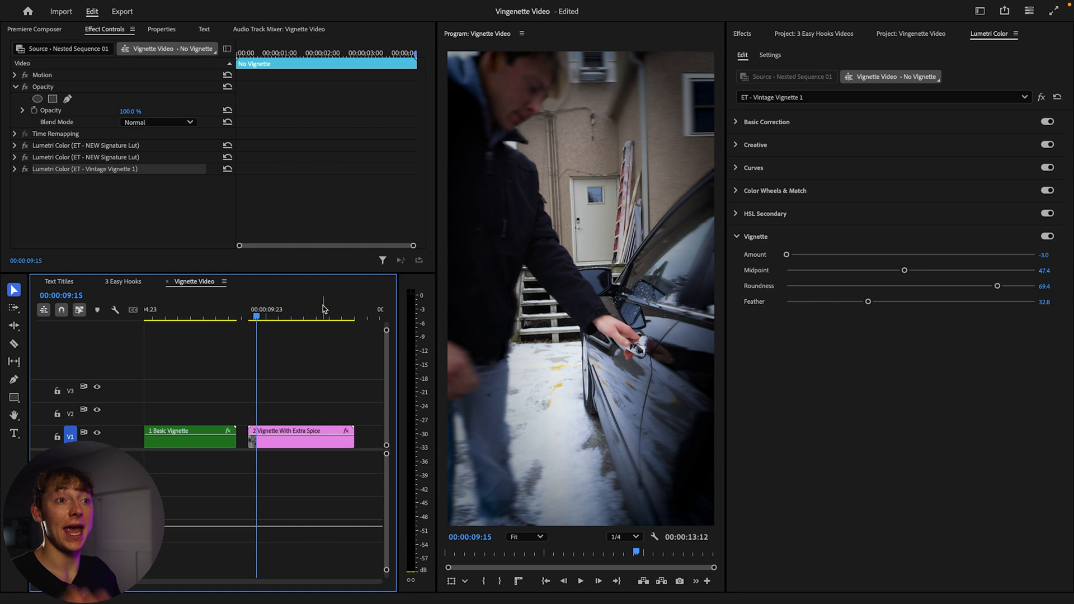
click(298, 436)
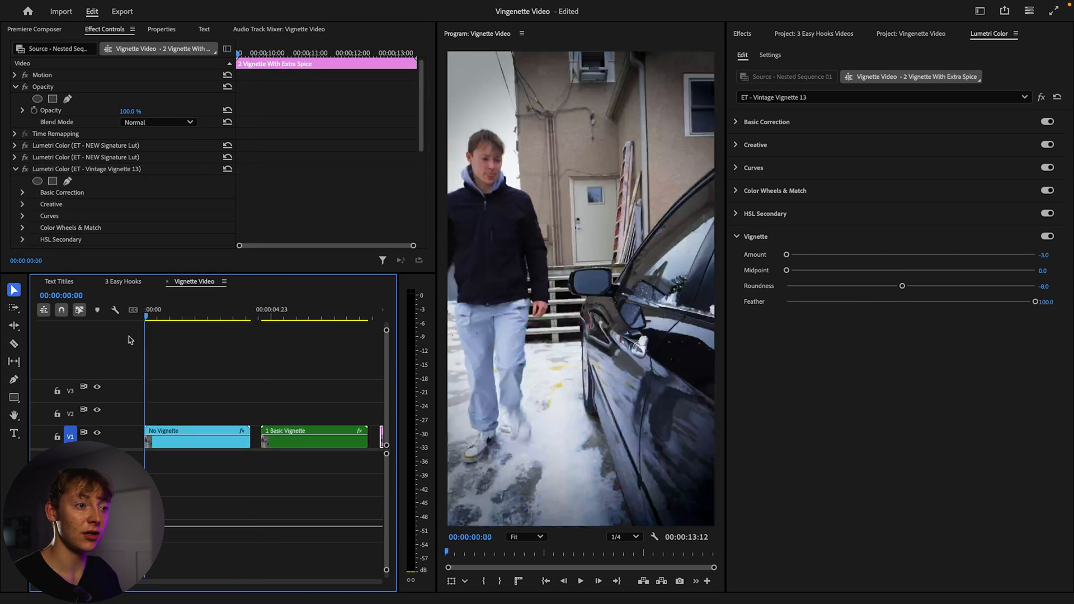
click(195, 439)
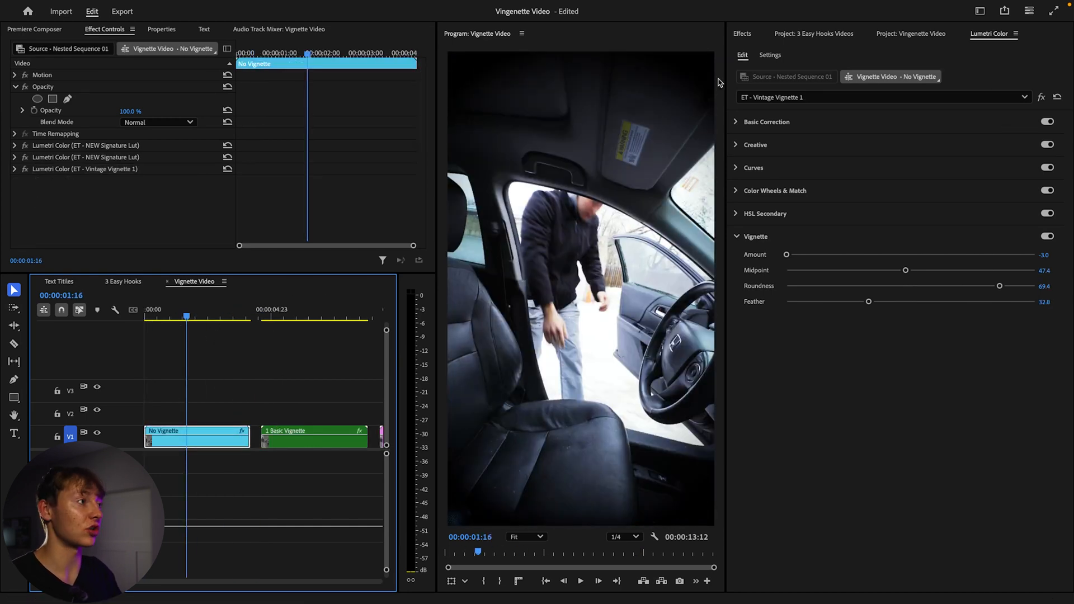
Search the effects for "blur" and apply Gaussian Blur to the No Vignette clip.
click(751, 35)
click(768, 57)
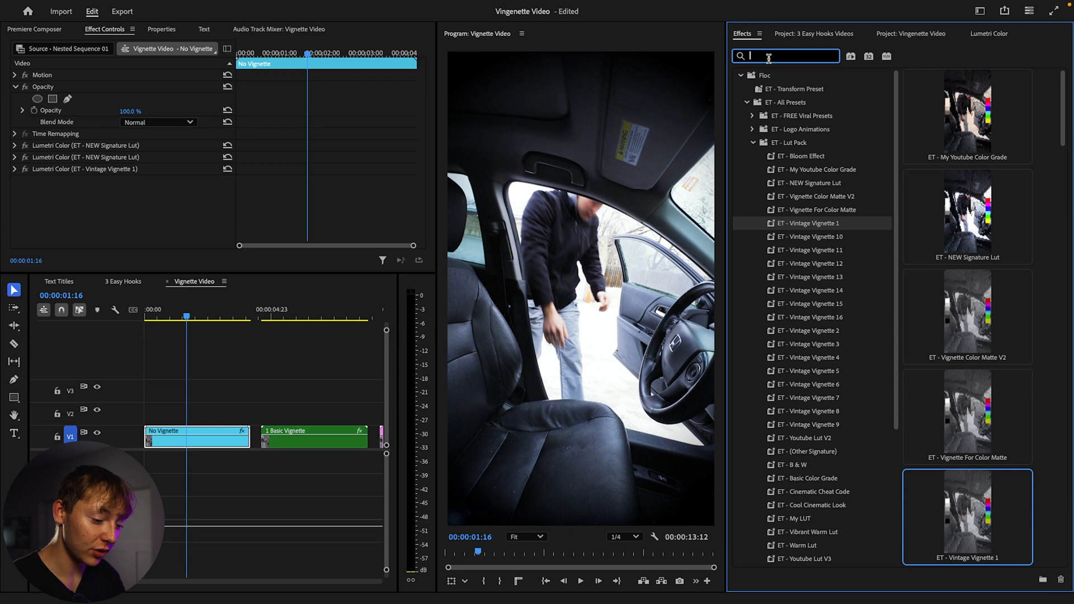
text(blur)
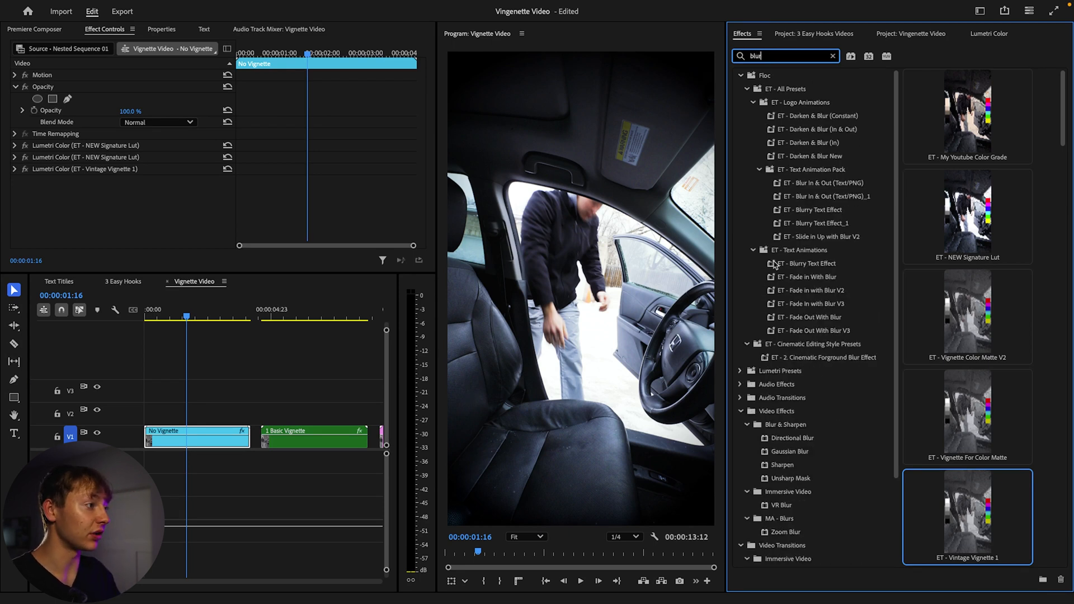
scroll(819, 368, down, 3)
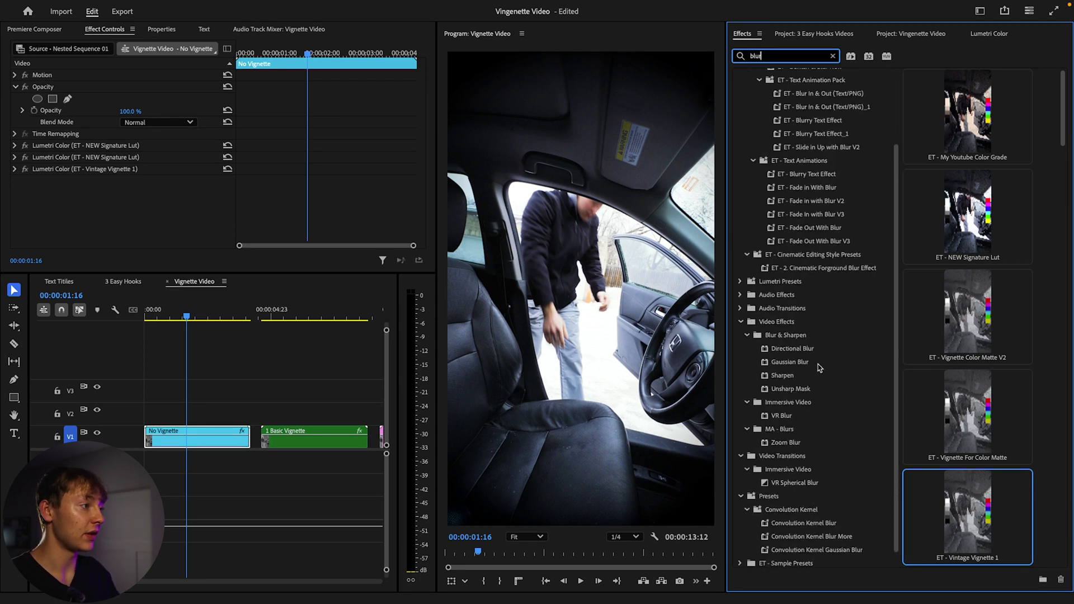
click(790, 362)
drag(730, 369, 176, 432)
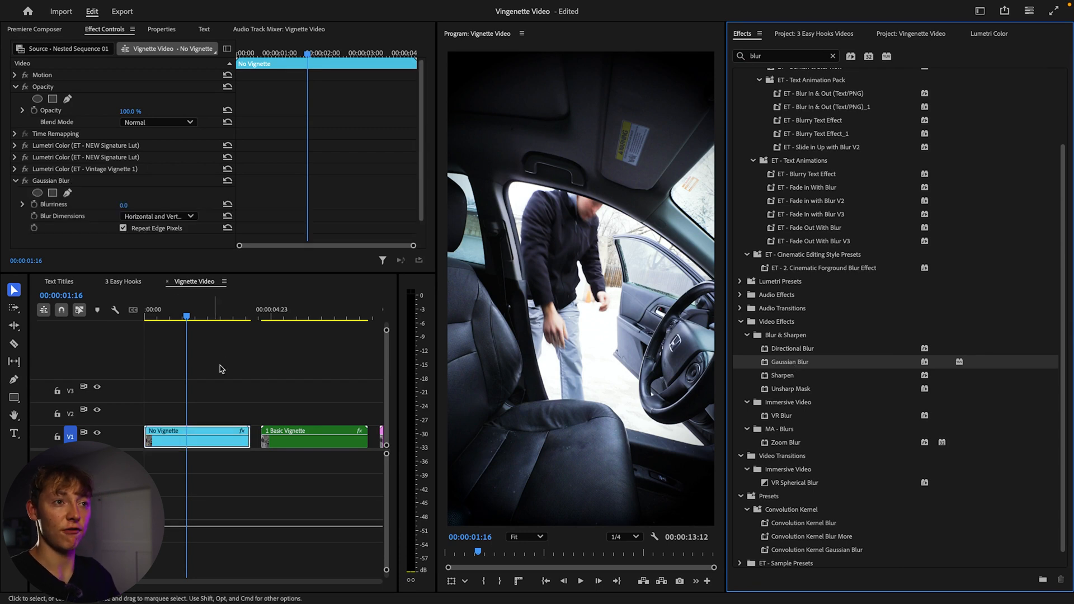
Add an ellipse mask to the Gaussian Blur effect.
scroll(134, 219, down, 2)
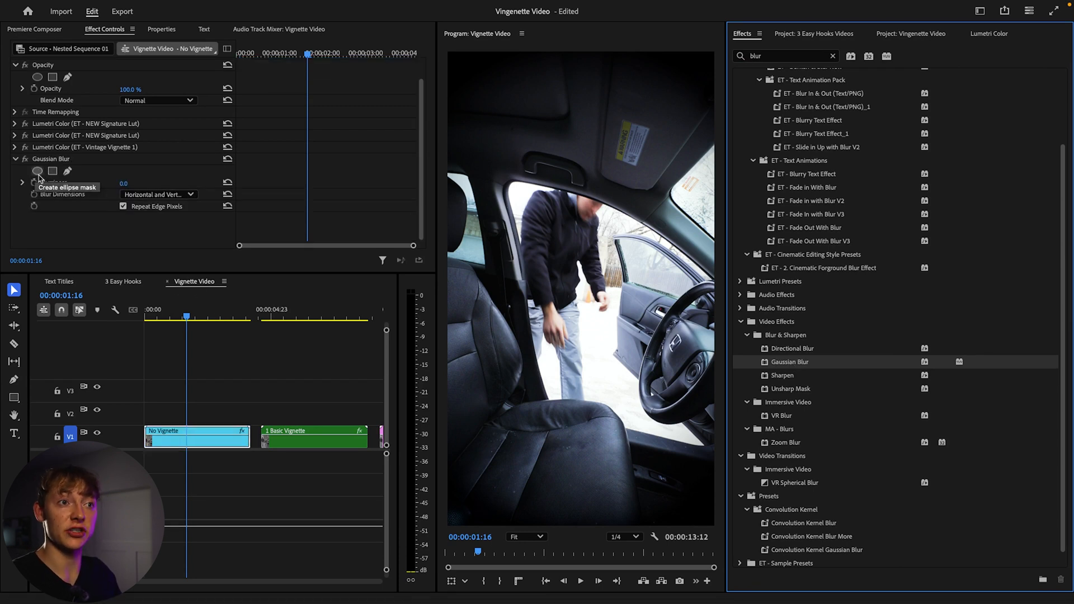
click(38, 173)
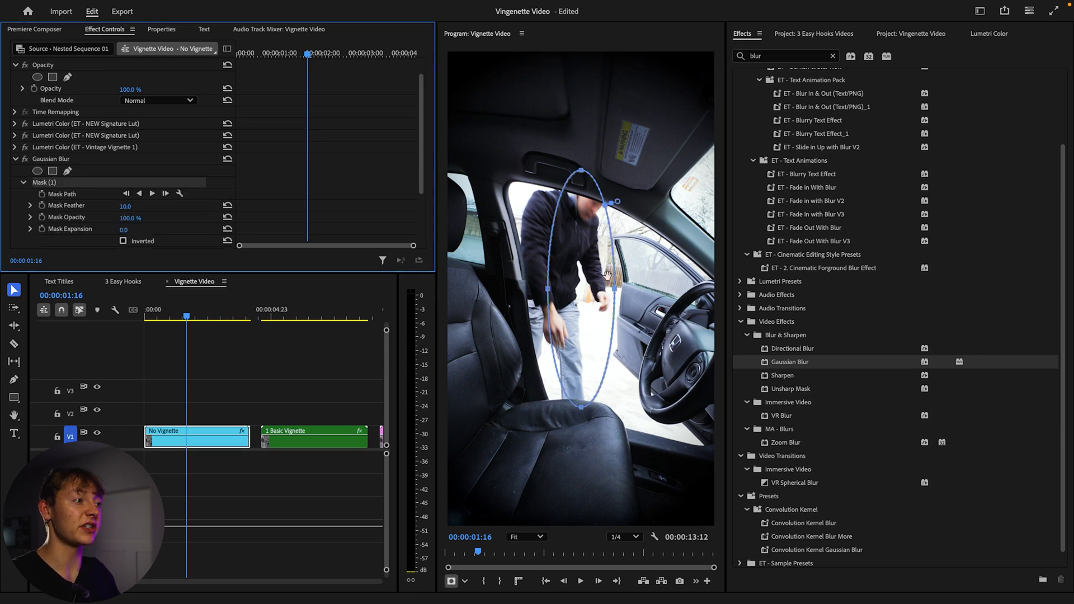
click(630, 315)
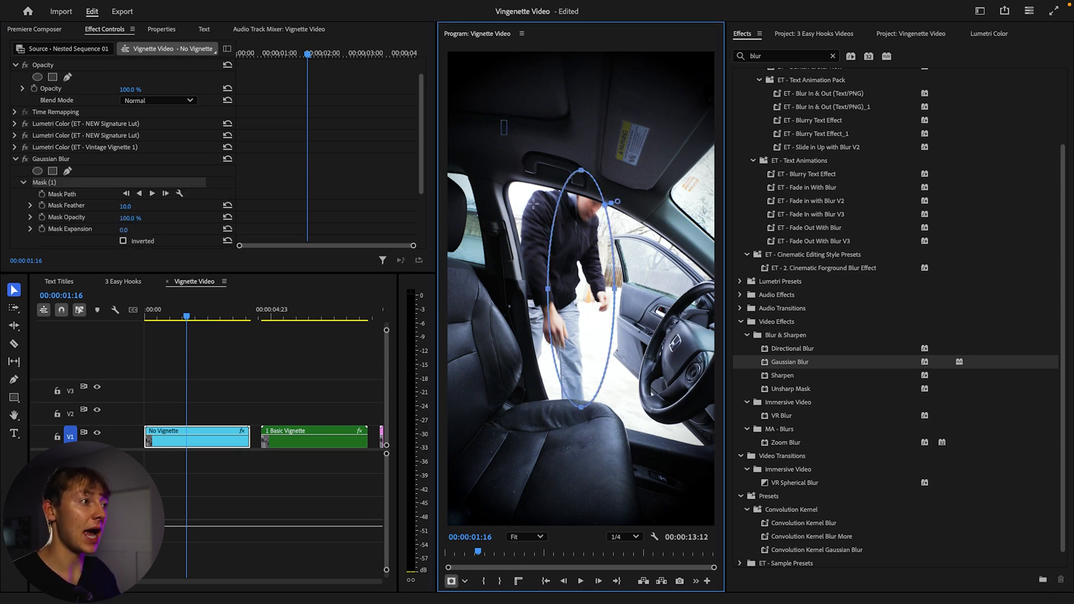
Reshape the ellipse mask into a tall oval spanning nearly the full frame.
drag(614, 289, 734, 289)
drag(641, 272, 581, 250)
drag(663, 264, 759, 270)
drag(640, 238, 593, 244)
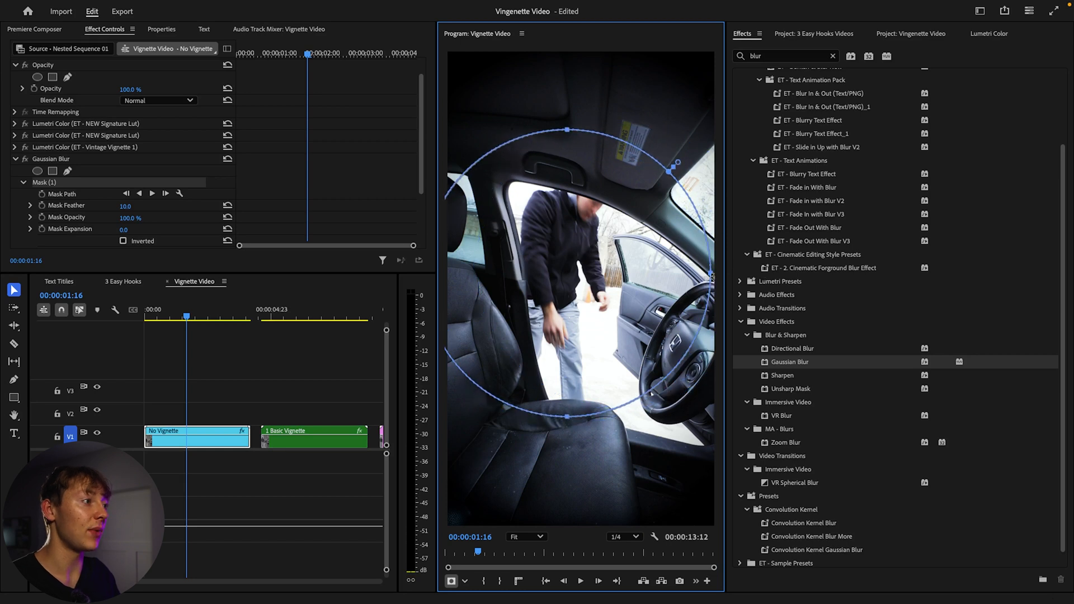
drag(711, 274, 639, 271)
drag(594, 135, 595, 54)
drag(595, 420, 594, 520)
drag(608, 317, 600, 315)
drag(684, 288, 704, 288)
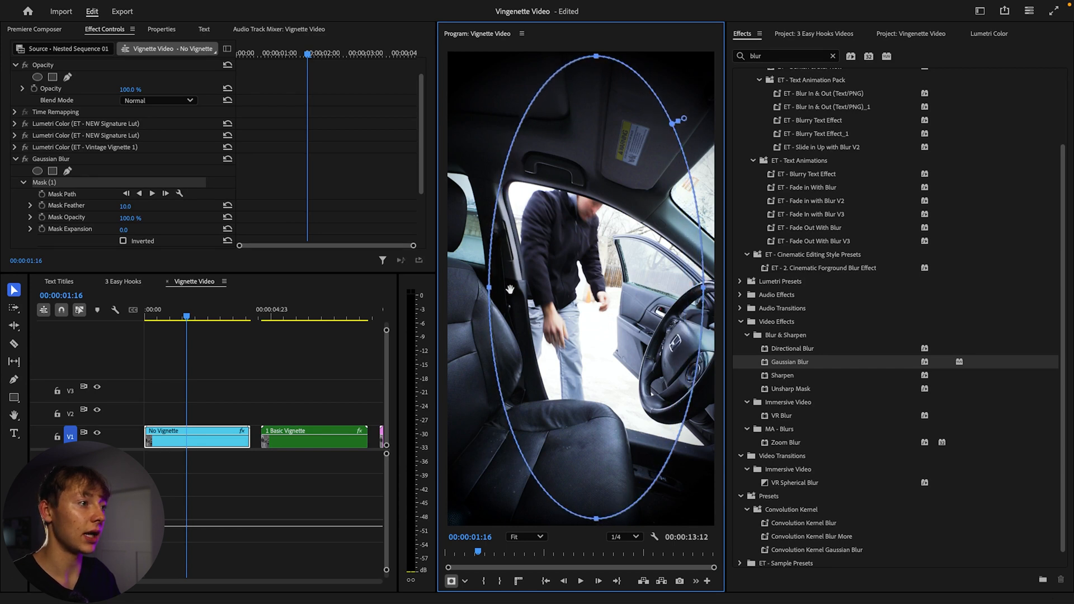
drag(490, 289, 454, 286)
drag(575, 284, 591, 284)
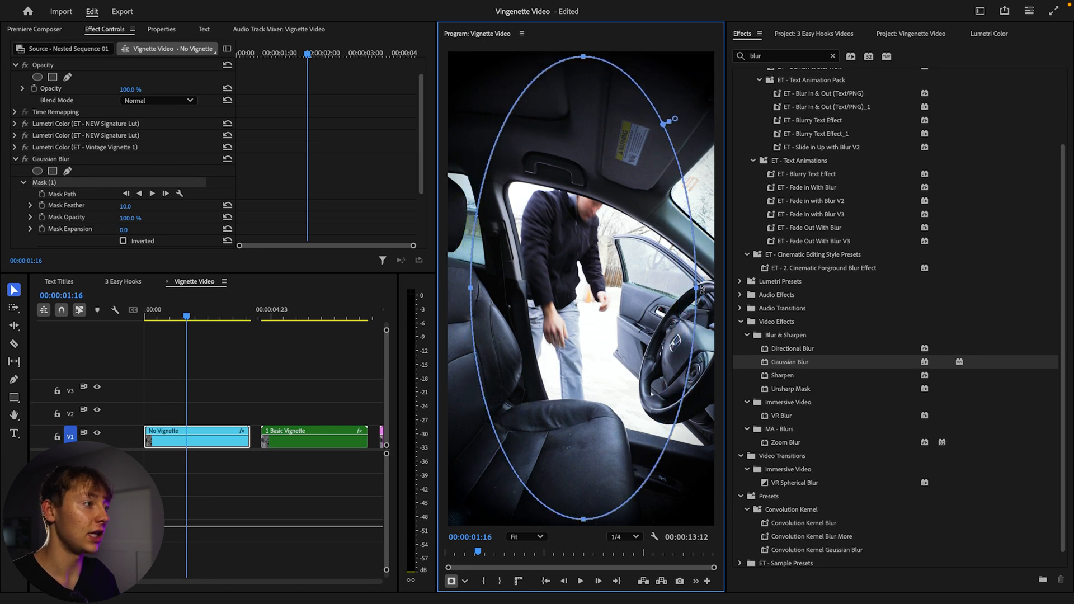
drag(697, 290, 713, 292)
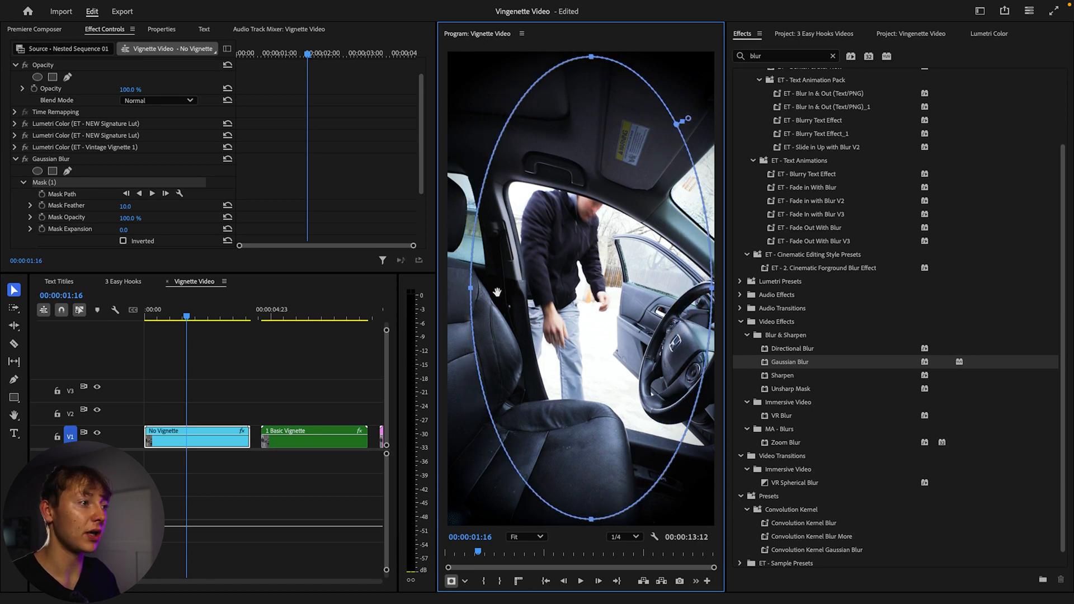
drag(470, 288, 450, 288)
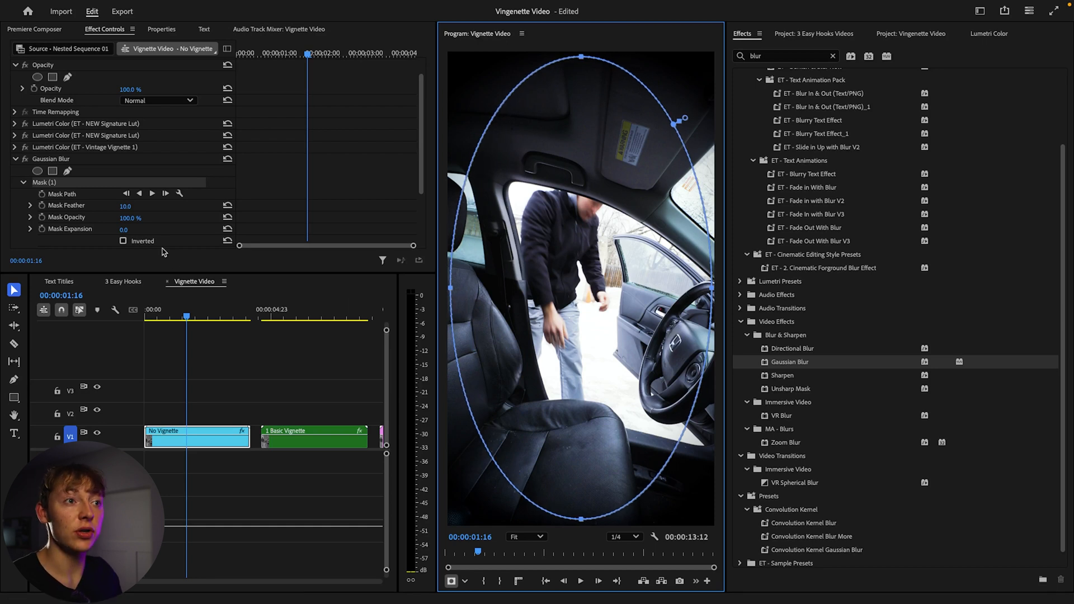
Set the Gaussian Blur blurriness to 111.
click(43, 161)
click(16, 159)
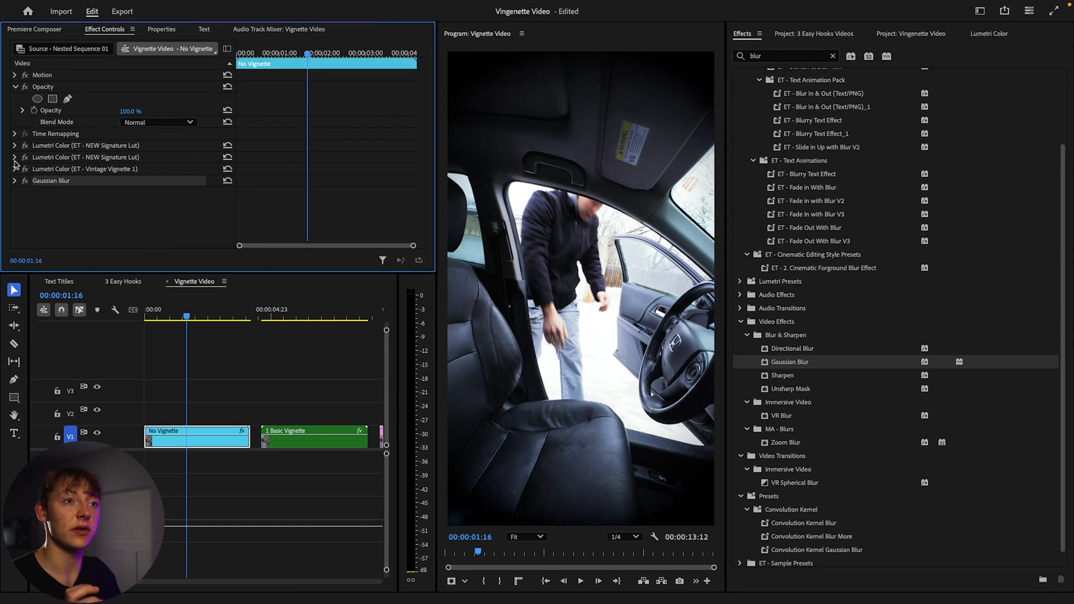
click(14, 181)
scroll(56, 190, down, 2)
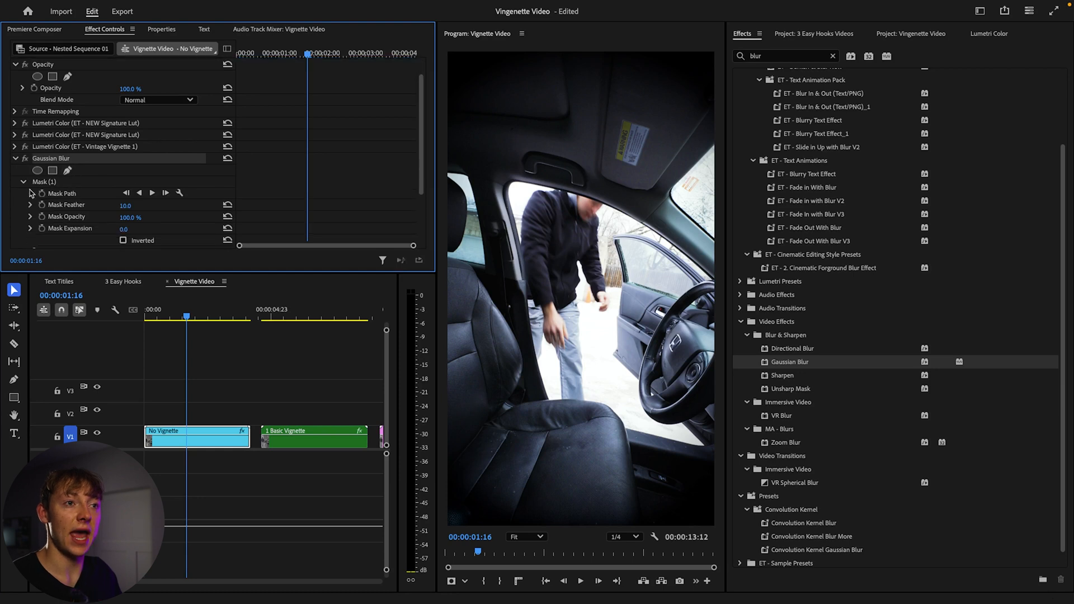
click(22, 183)
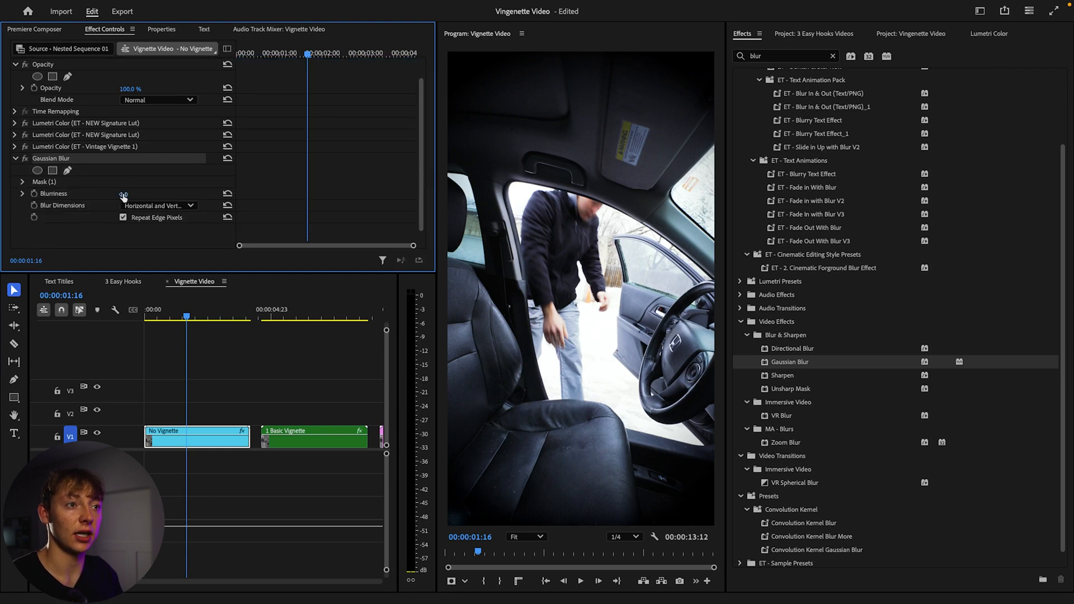
drag(123, 195, 184, 195)
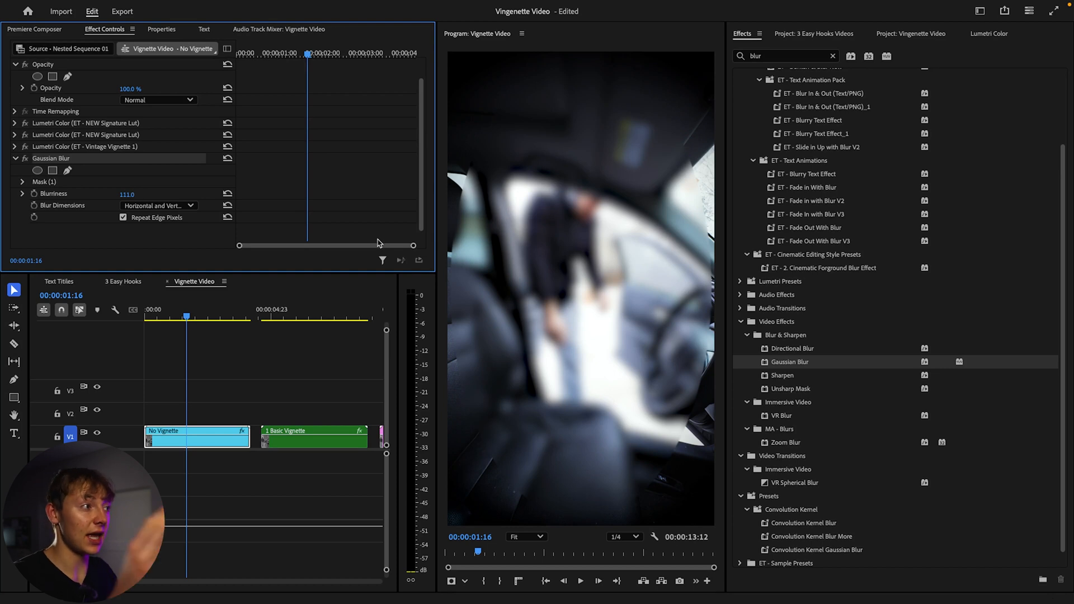
Invert the Gaussian Blur mask.
click(23, 182)
scroll(95, 176, down, 2)
click(123, 196)
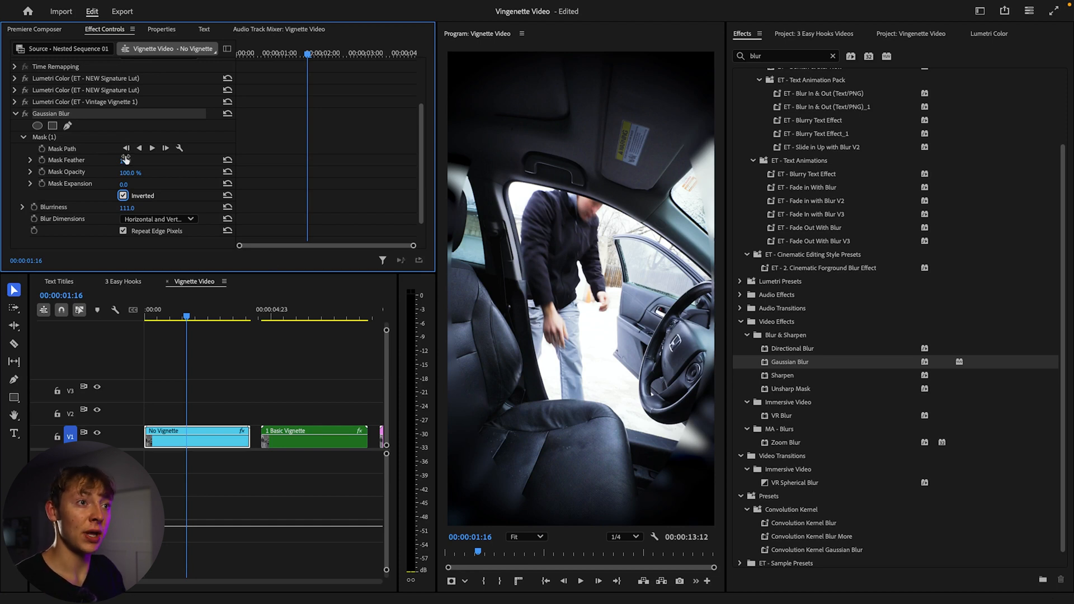
Set the mask feather to 300 and the mask expansion to 22.
drag(125, 162, 348, 161)
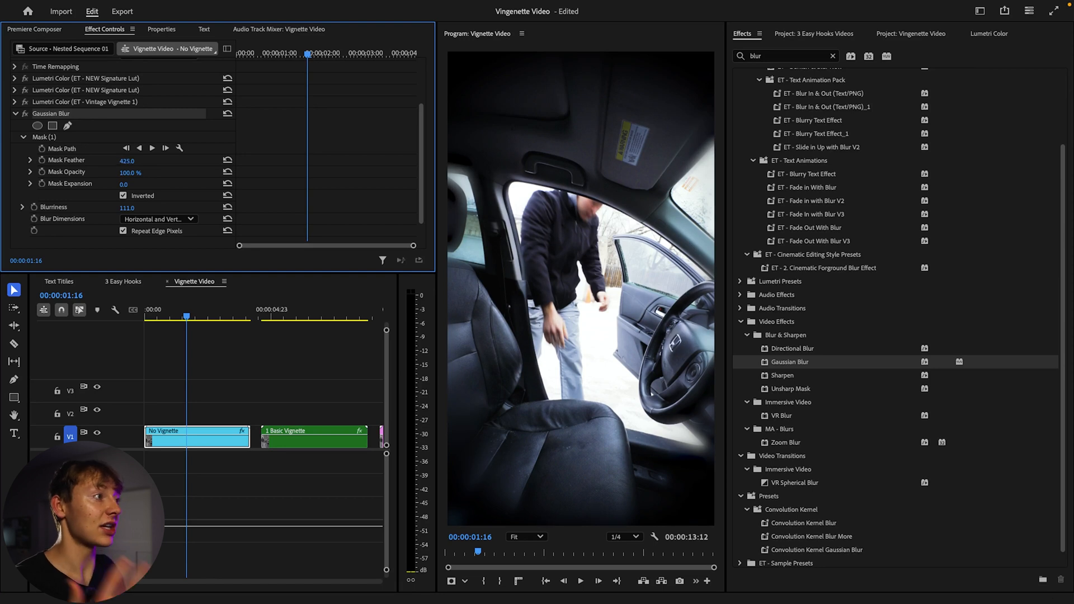
click(134, 159)
text(300)
key(Return)
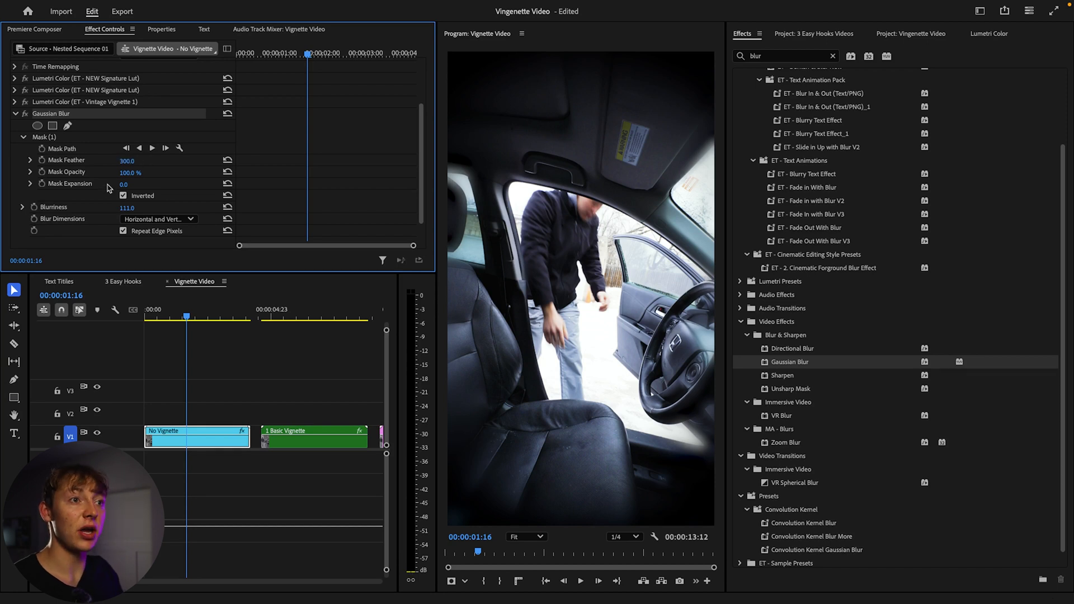
mouse_move(122, 185)
mouse_down()
mouse_move(157, 185)
mouse_move(114, 185)
mouse_move(146, 184)
mouse_move(134, 185)
mouse_up()
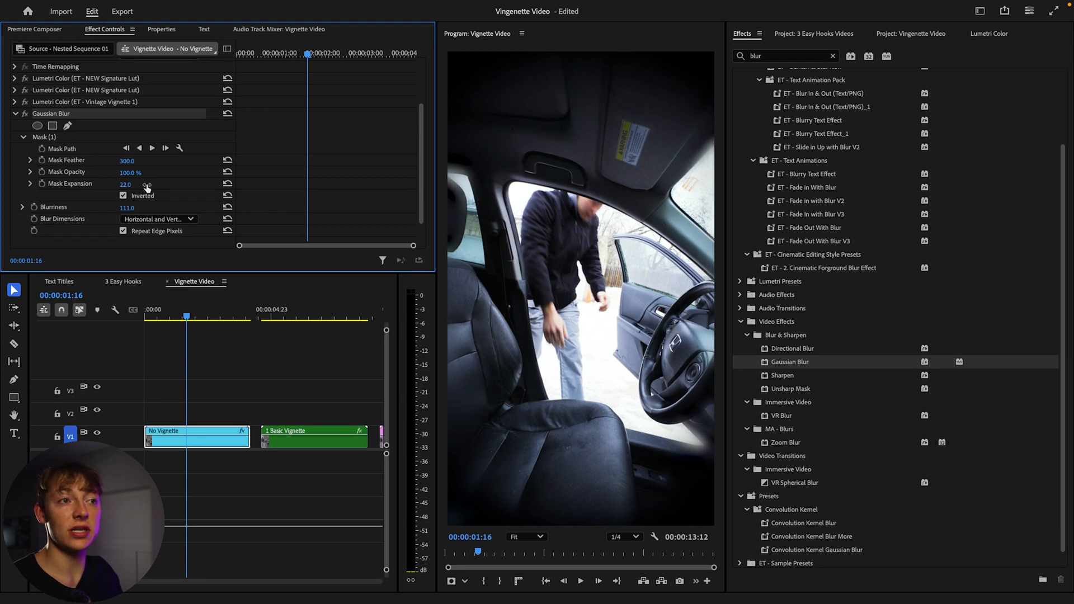
Lower the Gaussian Blur mask opacity to 71% and play the clip from the start to preview the vignette.
mouse_move(129, 173)
mouse_down()
mouse_move(101, 173)
mouse_move(113, 174)
mouse_up()
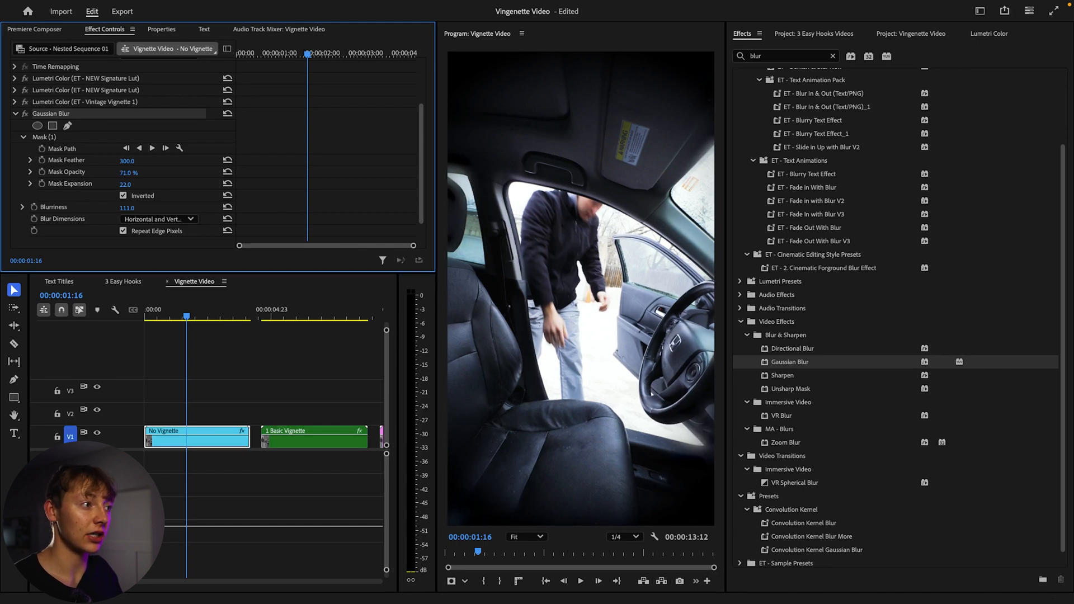
click(181, 331)
key(Home)
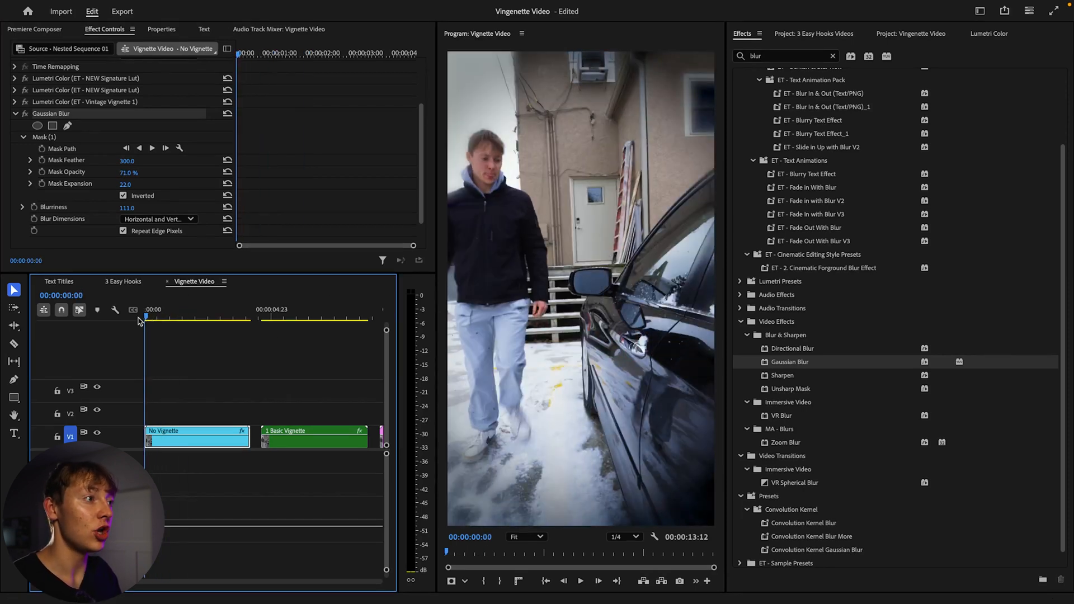
key(space)
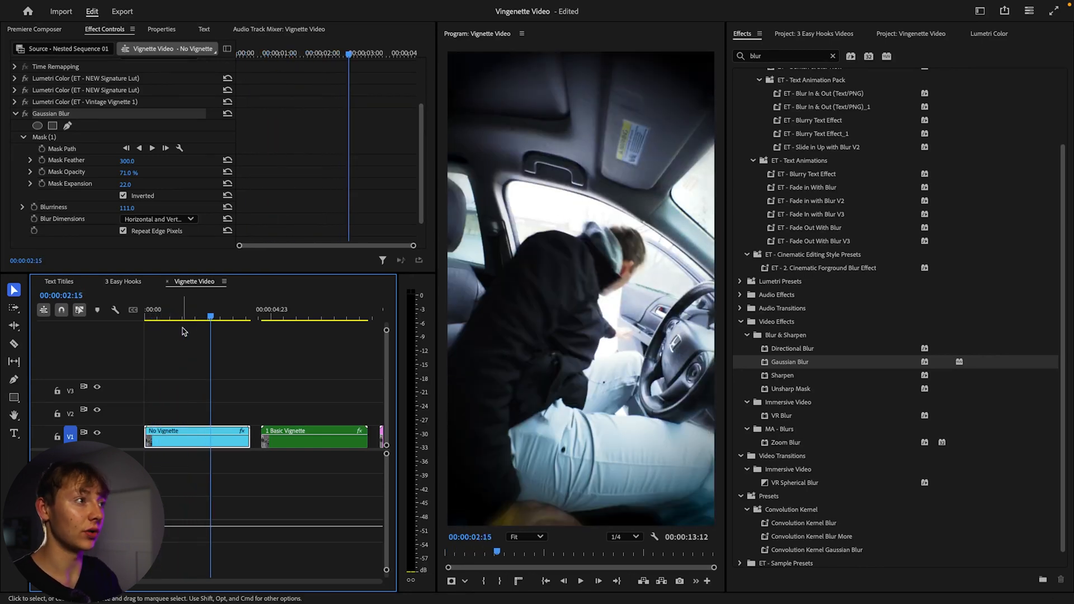
key(End)
key(Home)
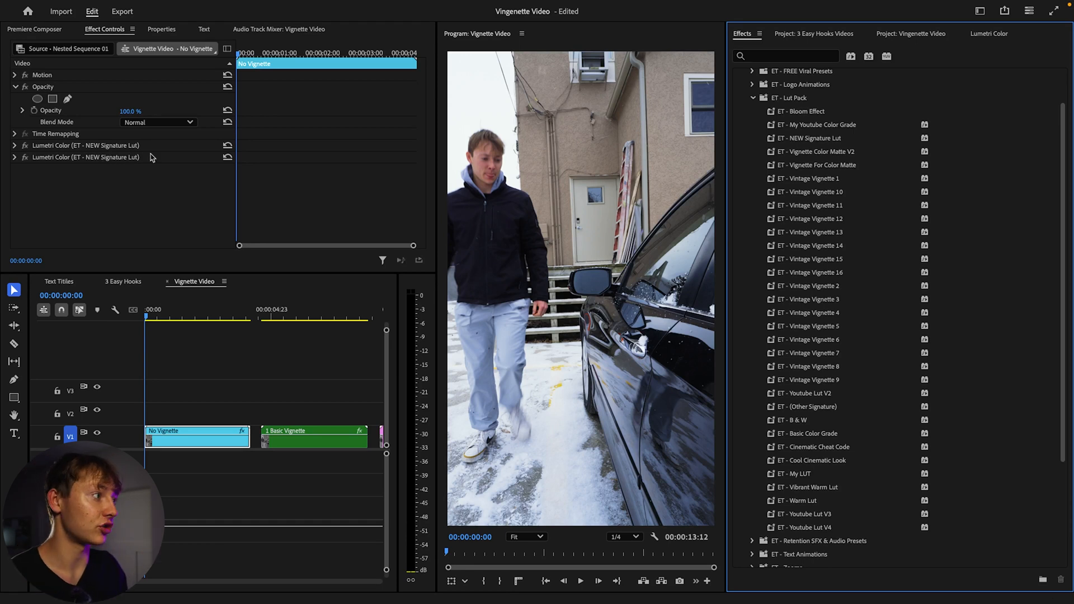
Apply the ET - Vintage Vignette 13 preset to the No Vignette clip.
click(821, 247)
drag(826, 235, 211, 439)
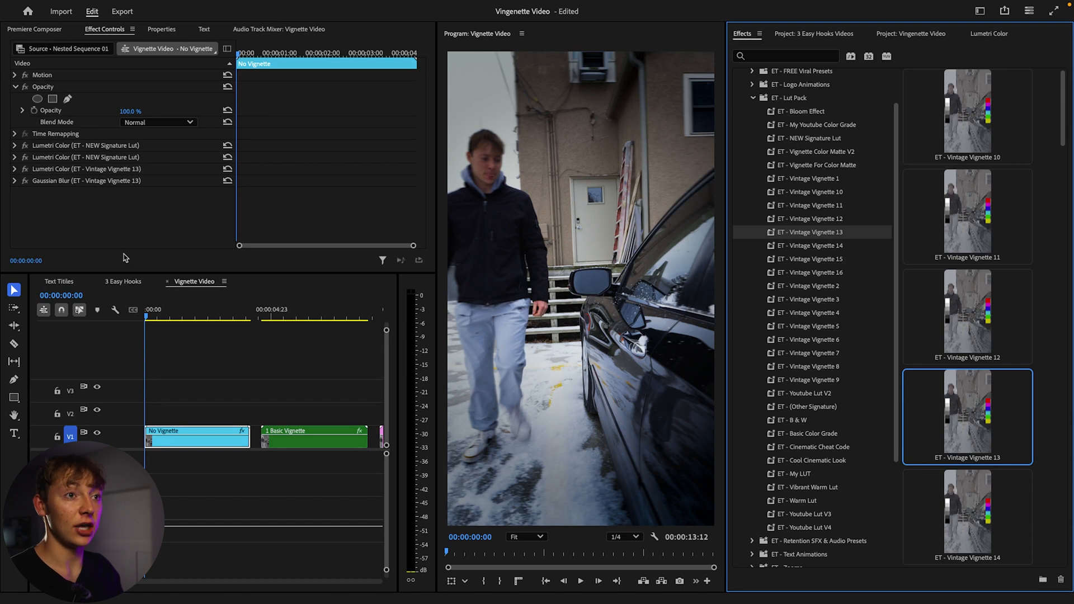
Try raising the preset's Gaussian Blur blurriness to 128, then undo that change and the applied preset.
click(16, 182)
scroll(18, 184, down, 2)
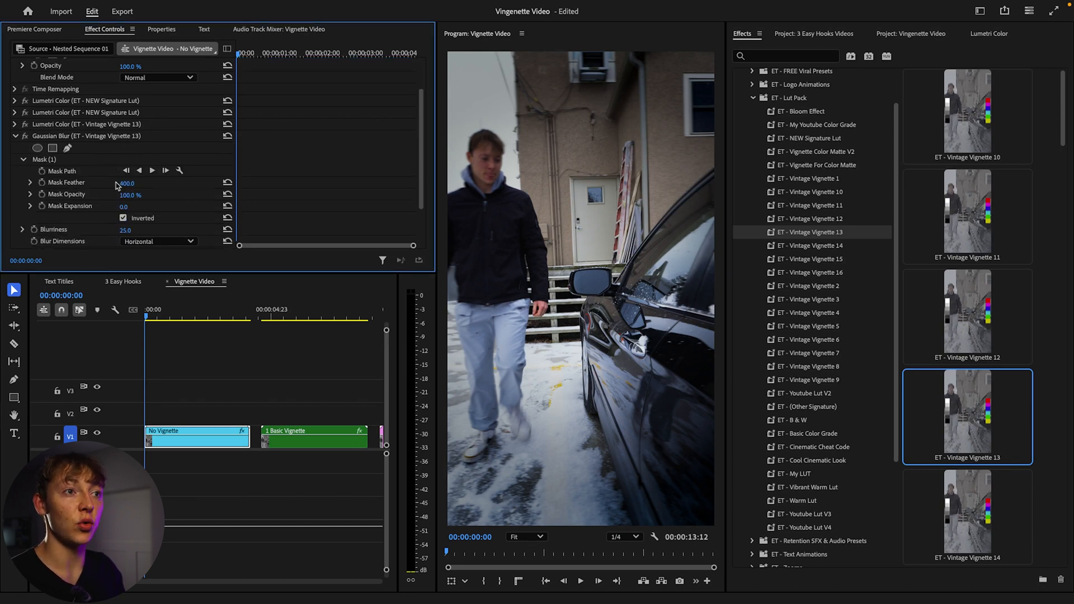
scroll(92, 176, down, 1)
click(23, 137)
mouse_move(132, 183)
mouse_down()
mouse_move(191, 183)
mouse_move(137, 184)
mouse_up()
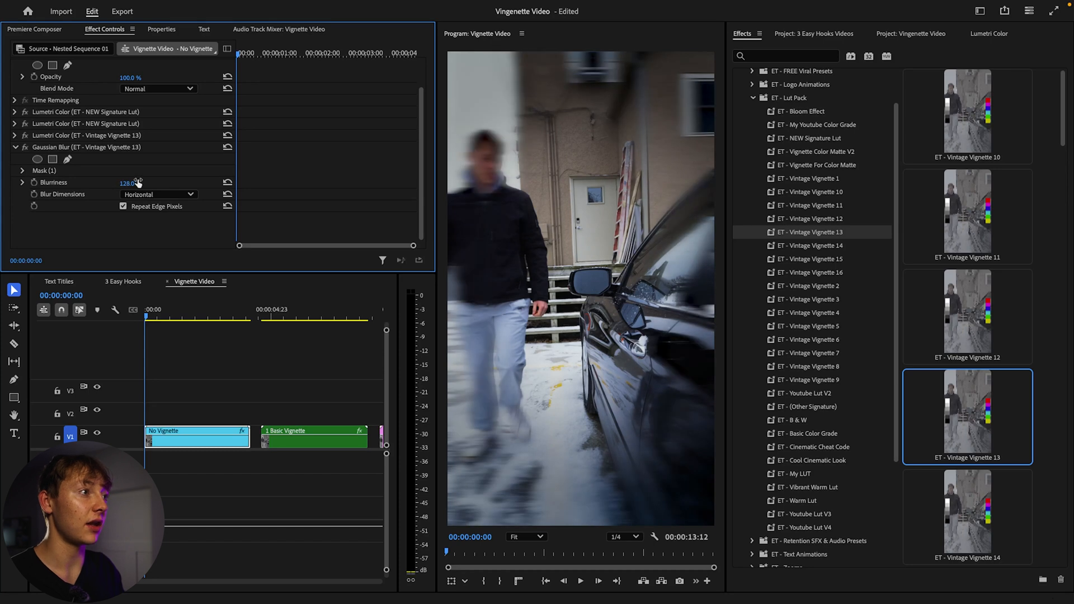
key(super+z)
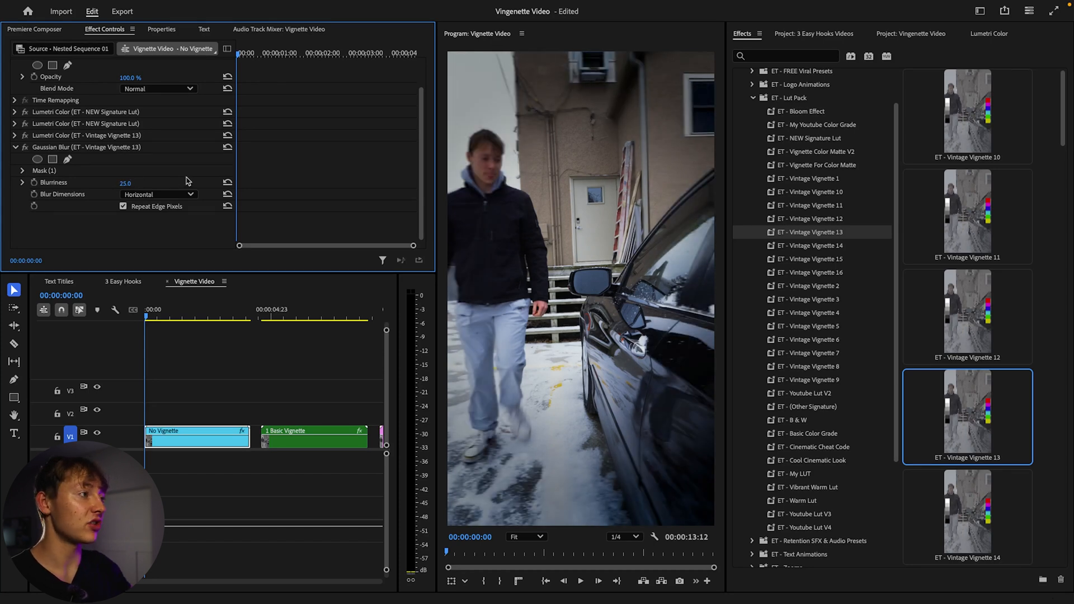
key(super+z)
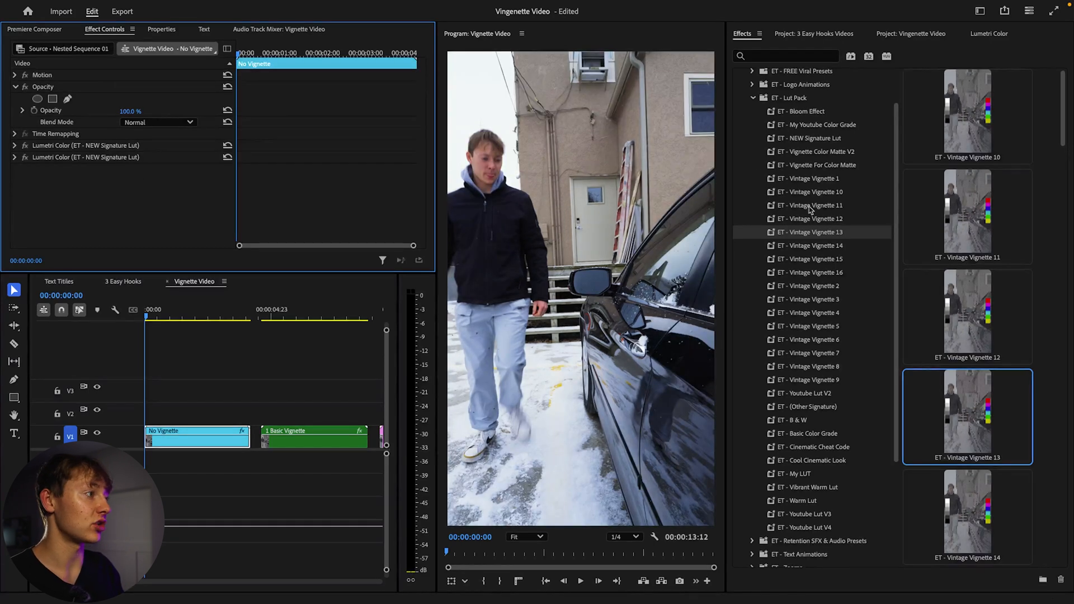
Try the ET - Vintage Vignette 11 and ET - Vintage Vignette 10 presets on the No Vignette clip, undoing each.
click(821, 207)
drag(551, 284, 213, 434)
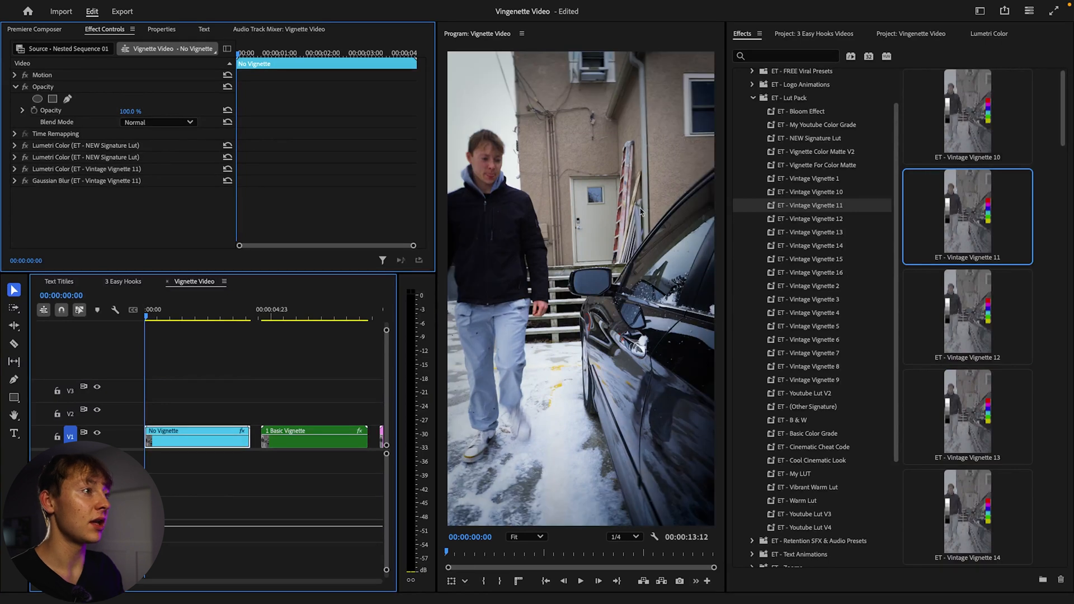
key(super+z)
drag(809, 192, 171, 437)
key(super+z)
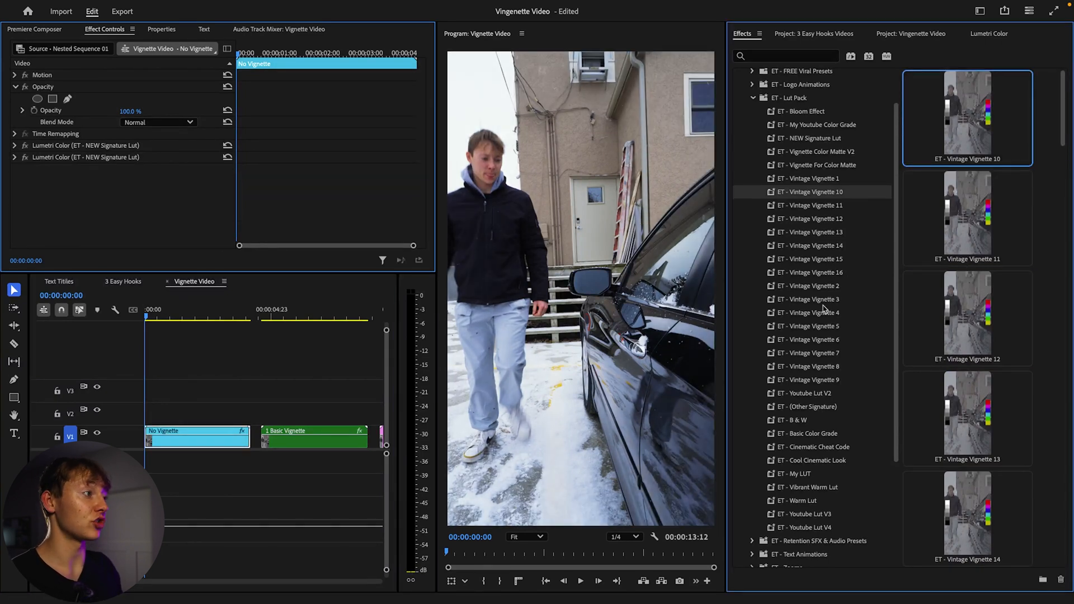
Try the ET - Vintage Vignette 16 preset on the clip, undo it, and apply ET - Vintage Vignette 11 instead.
click(830, 273)
drag(835, 275, 211, 438)
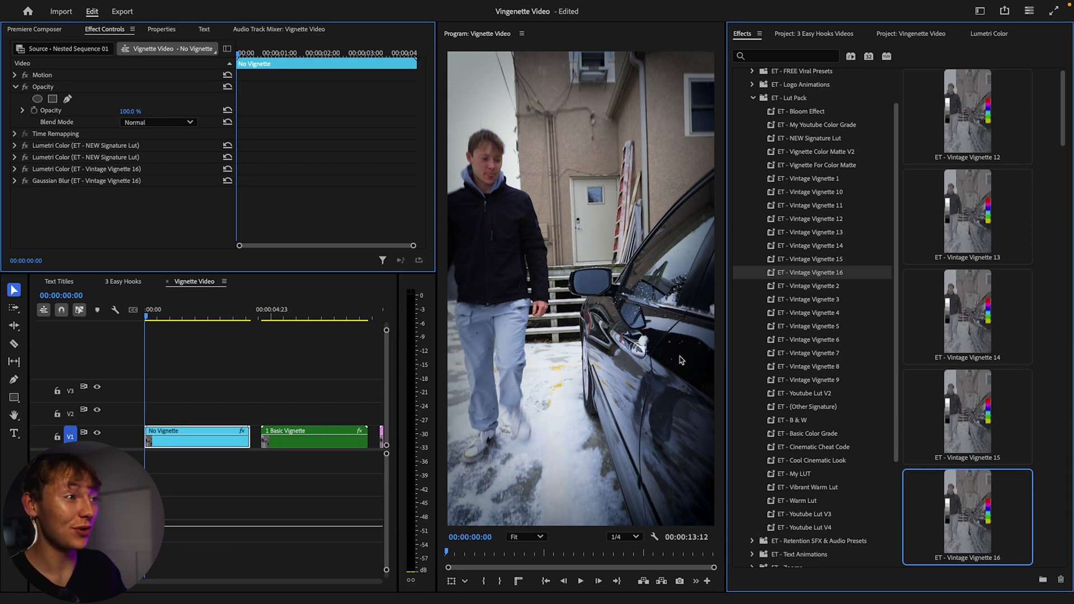
key(ctrl+z)
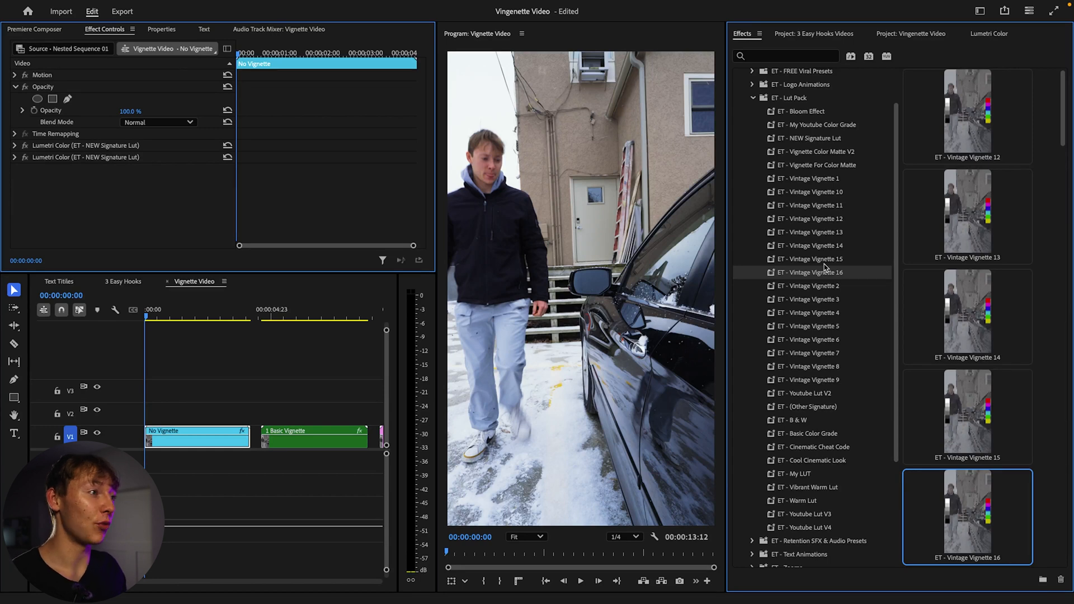
drag(828, 207, 231, 431)
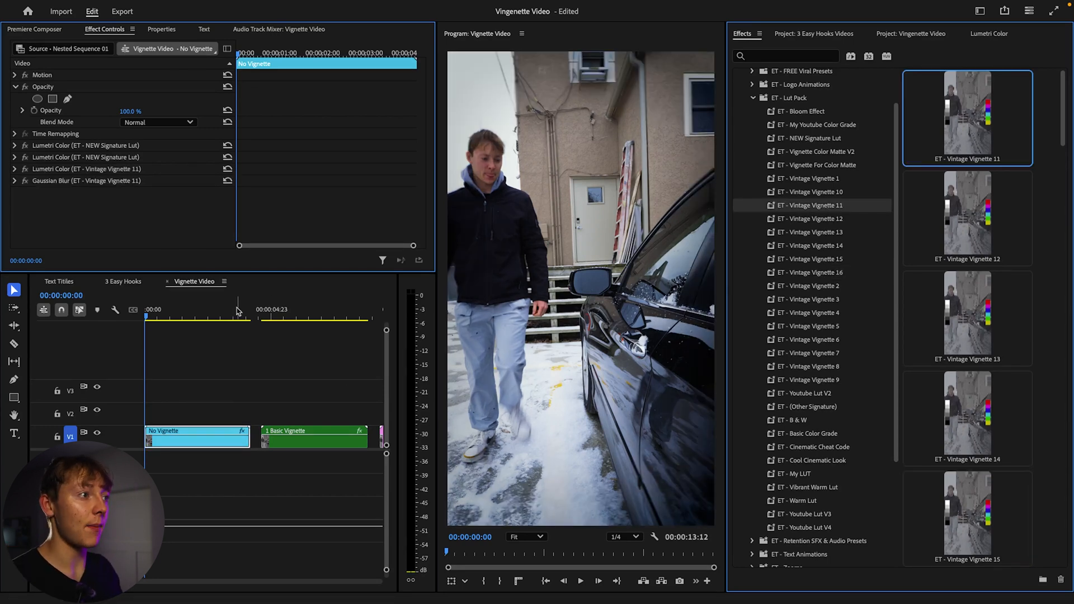